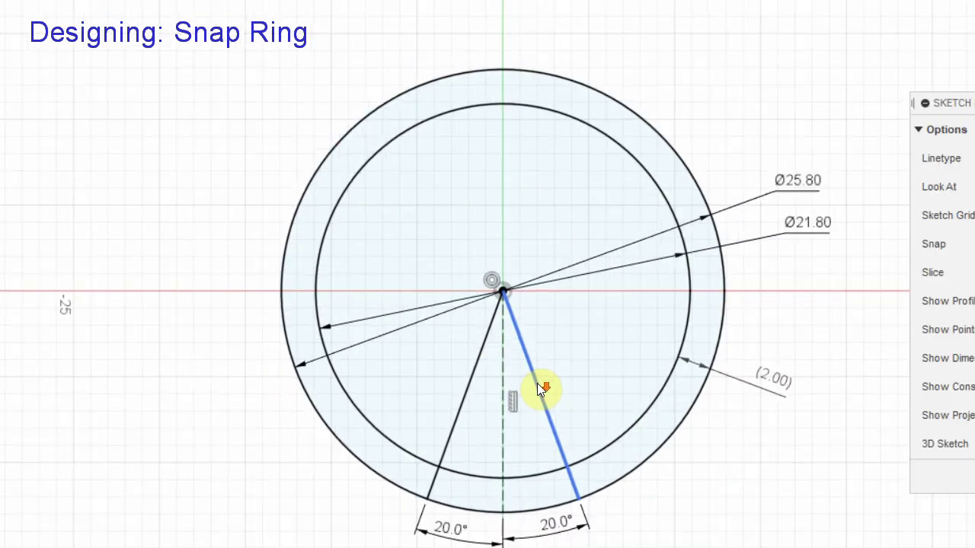
Pan and orbit to inspect the finished open snap ring with its wedge gap in 3D.
middle_drag(539, 389, 516, 374)
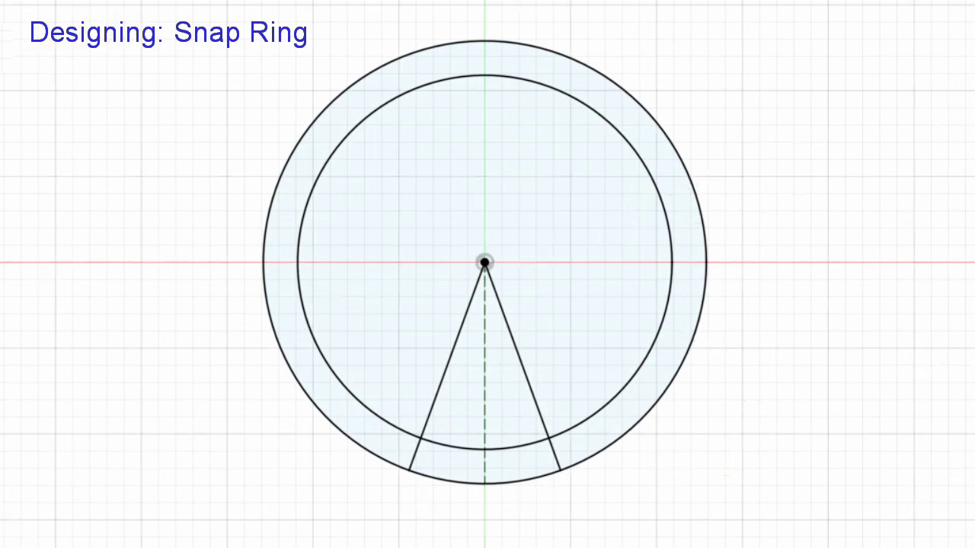
mouse_move(468, 396)
shift+middle_down()
mouse_move(394, 349)
mouse_move(496, 294)
shift+middle_up()
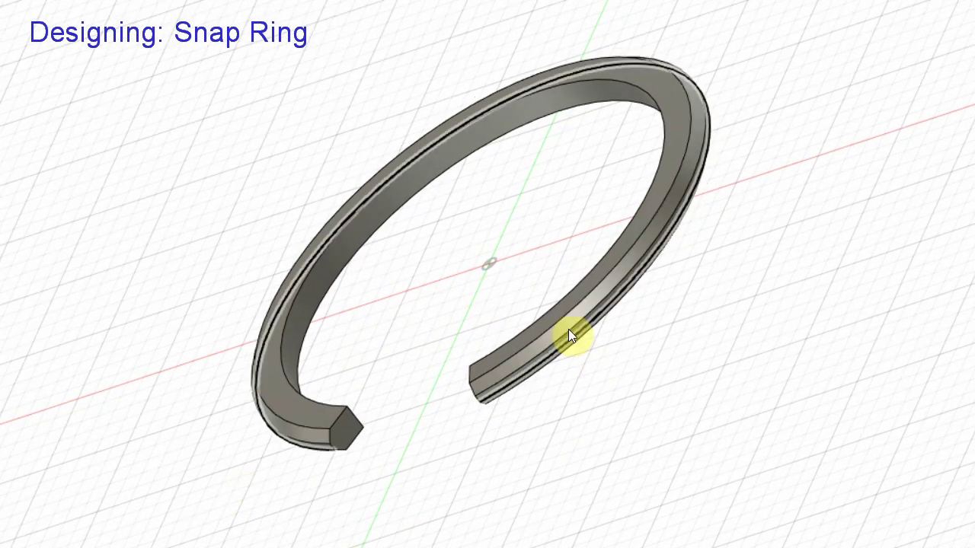
mouse_move(414, 460)
shift+middle_down()
mouse_move(344, 450)
mouse_move(388, 449)
mouse_move(396, 436)
mouse_move(469, 452)
mouse_move(541, 446)
mouse_move(501, 413)
mouse_move(414, 414)
mouse_move(387, 428)
mouse_move(388, 444)
shift+middle_up()
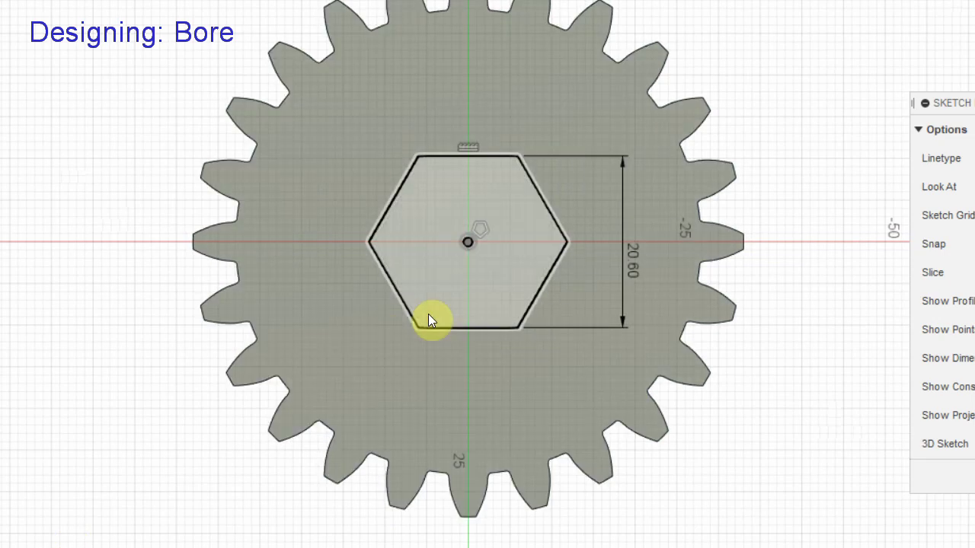
Orbit around the gear to inspect the 20.60 hex bore and recess through the section.
scroll(487, 335, up, 3)
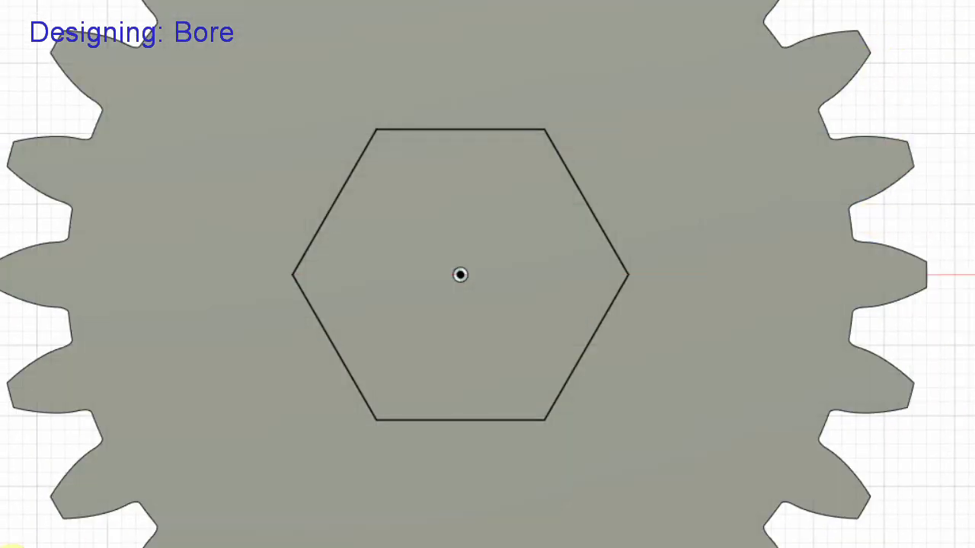
shift+middle_drag(185, 424, 220, 385)
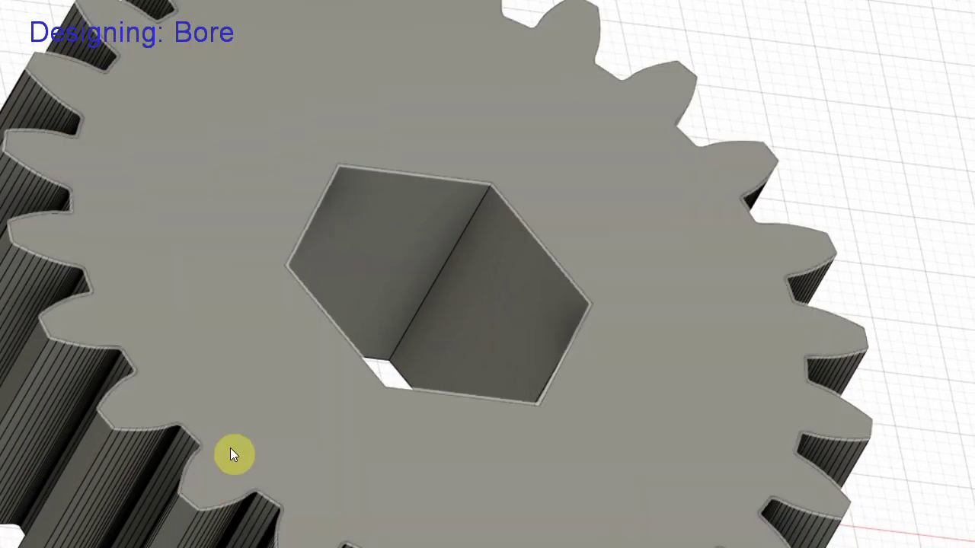
shift+middle_drag(404, 438, 219, 460)
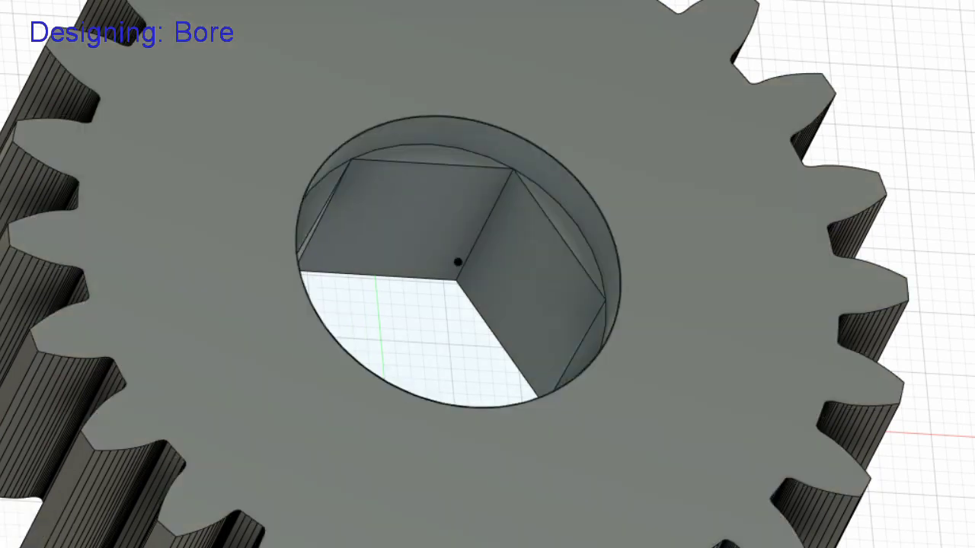
shift+middle_drag(489, 358, 639, 347)
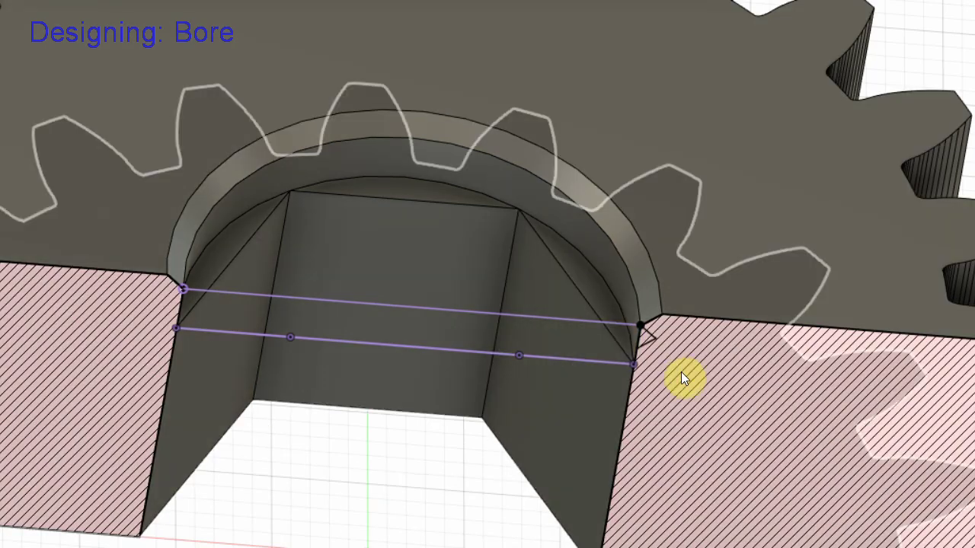
mouse_move(681, 377)
shift+middle_down()
mouse_move(663, 342)
mouse_move(675, 342)
mouse_move(637, 398)
shift+middle_up()
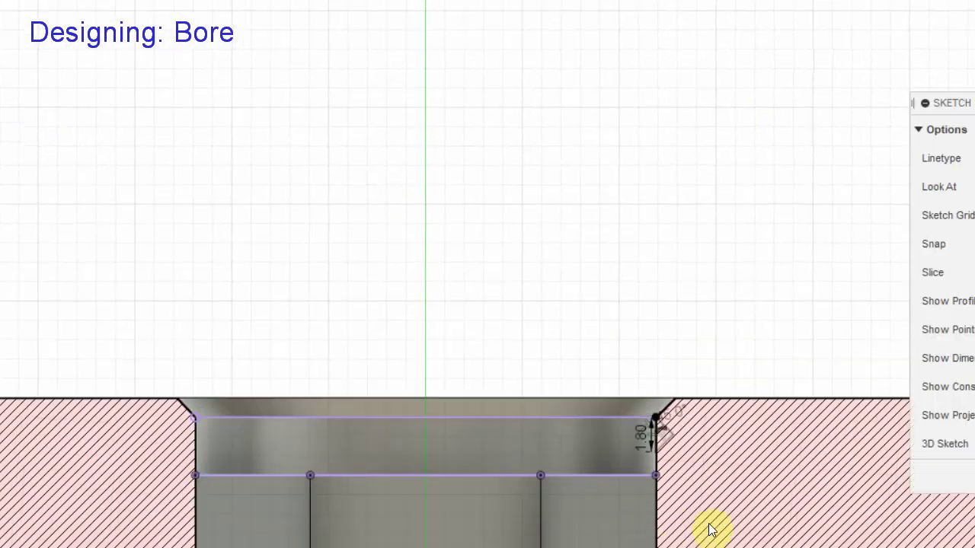
Zoom and orbit to inspect the bore's chamfered rim and grooved wall.
scroll(632, 439, up, 3)
scroll(620, 413, up, 3)
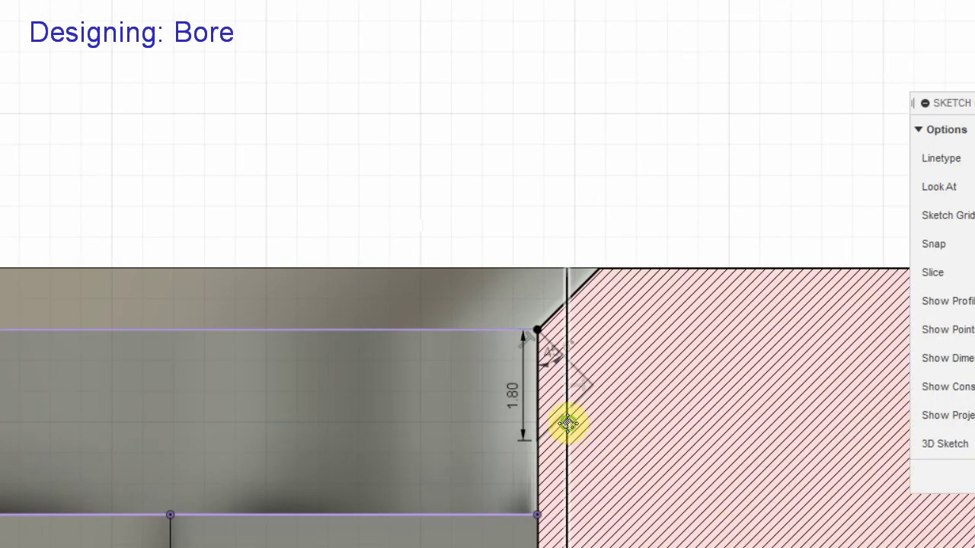
middle_drag(567, 424, 535, 346)
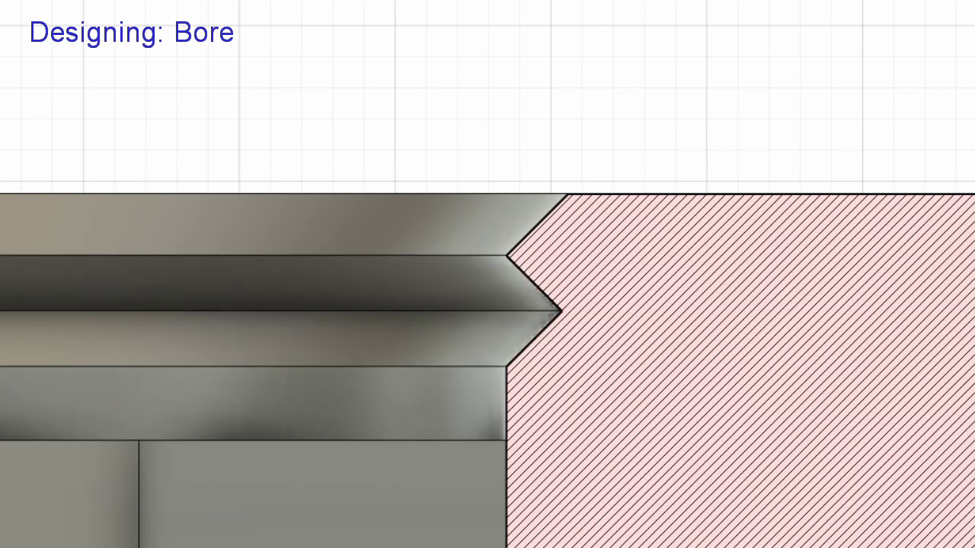
shift+middle_drag(251, 420, 416, 287)
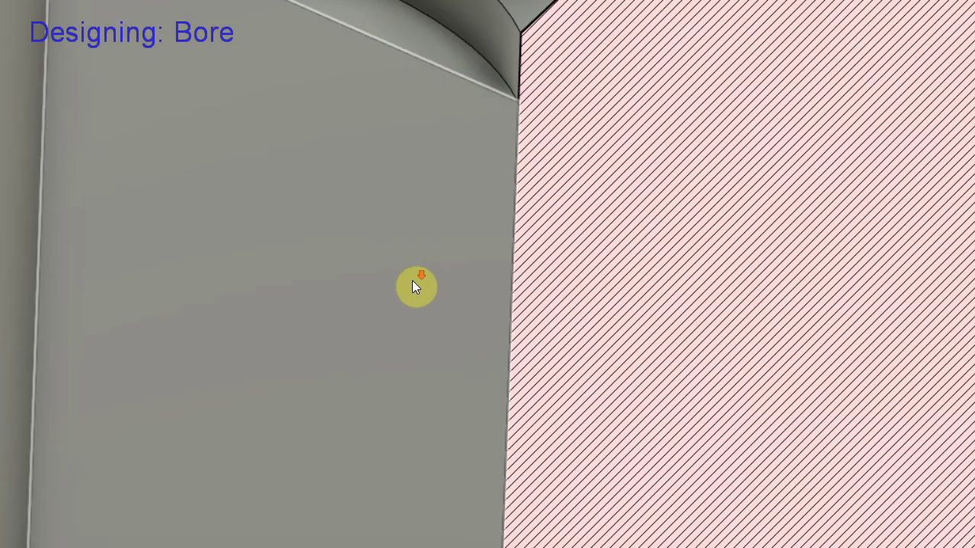
scroll(412, 282, down, 3)
middle_drag(370, 211, 598, 311)
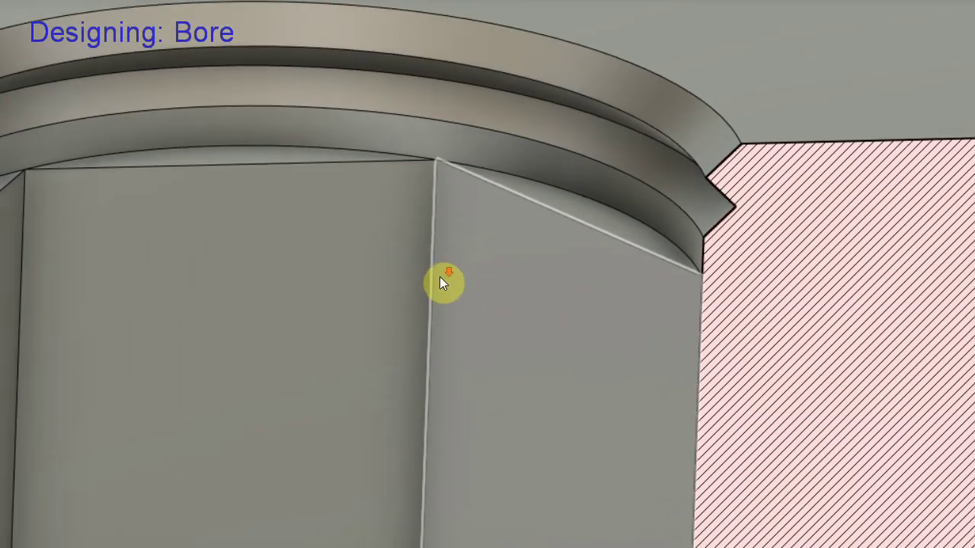
View the grooved hex bore from above and centre it on screen.
scroll(440, 277, down, 3)
scroll(482, 365, up, 1)
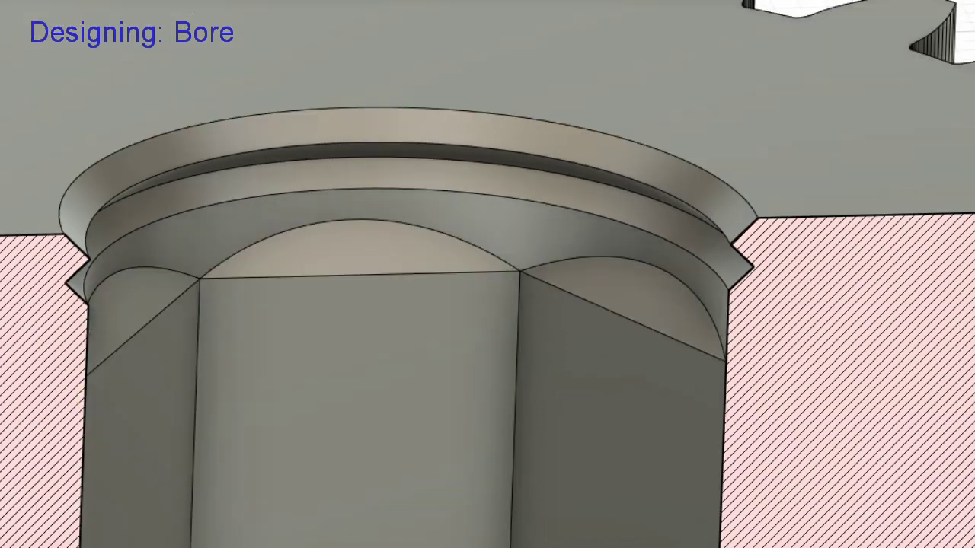
scroll(451, 364, down, 1)
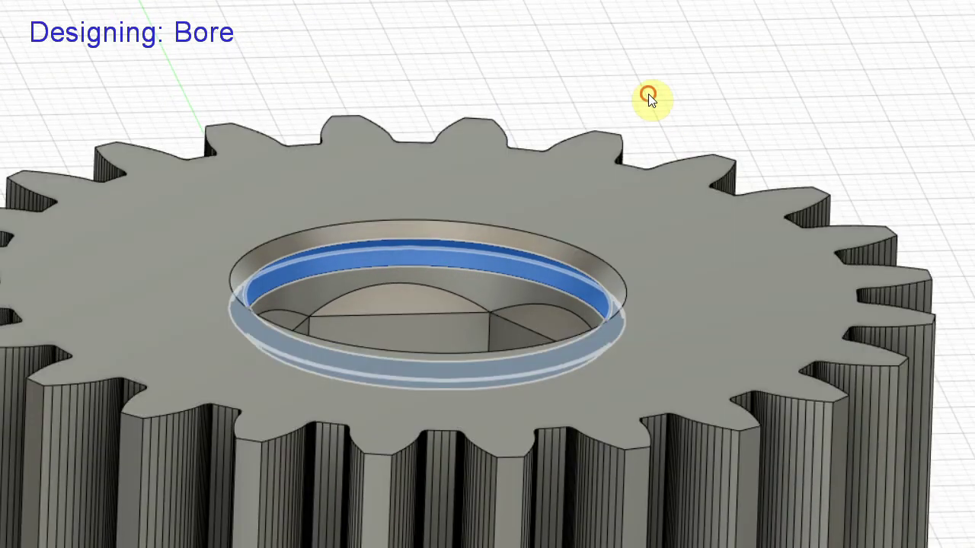
scroll(577, 259, up, 2)
mouse_move(577, 259)
shift+middle_down()
mouse_move(576, 287)
mouse_move(584, 252)
mouse_move(715, 348)
mouse_move(720, 389)
mouse_move(628, 386)
mouse_move(678, 326)
mouse_move(544, 306)
mouse_move(601, 307)
shift+middle_up()
scroll(627, 386, down, 2)
scroll(631, 385, down, 2)
scroll(435, 320, up, 2)
mouse_move(434, 319)
shift+middle_down()
mouse_move(528, 333)
mouse_move(550, 326)
shift+middle_up()
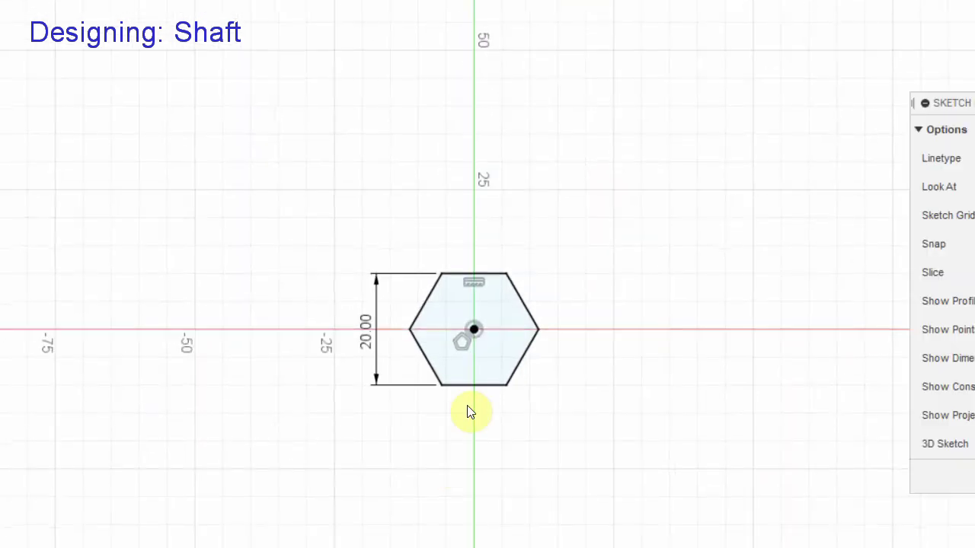
Reopen the shaft's hexagon sketch to check the Ø23.40 collar circle, then finish it.
middle_drag(506, 335, 510, 349)
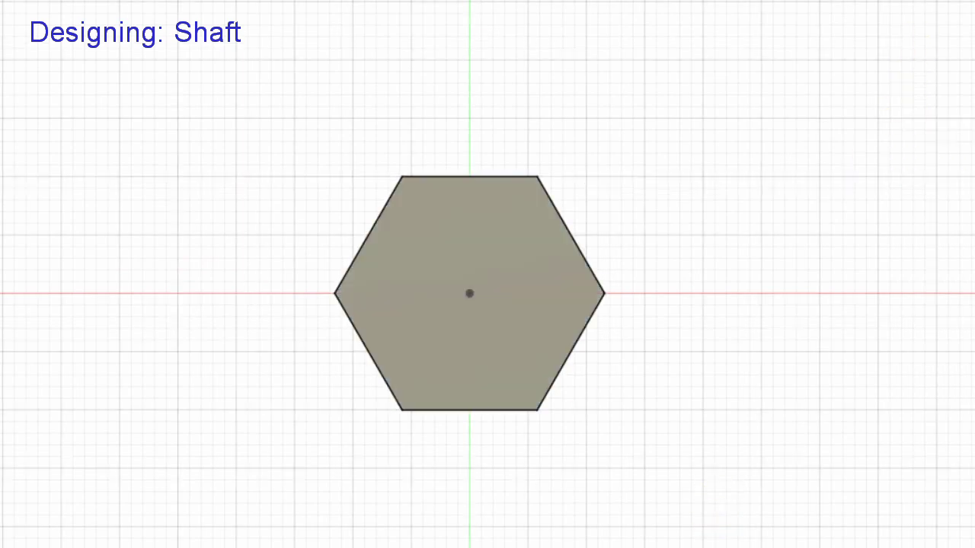
mouse_move(220, 383)
shift+middle_down()
mouse_move(276, 305)
mouse_move(268, 264)
mouse_move(278, 335)
mouse_move(280, 312)
shift+middle_up()
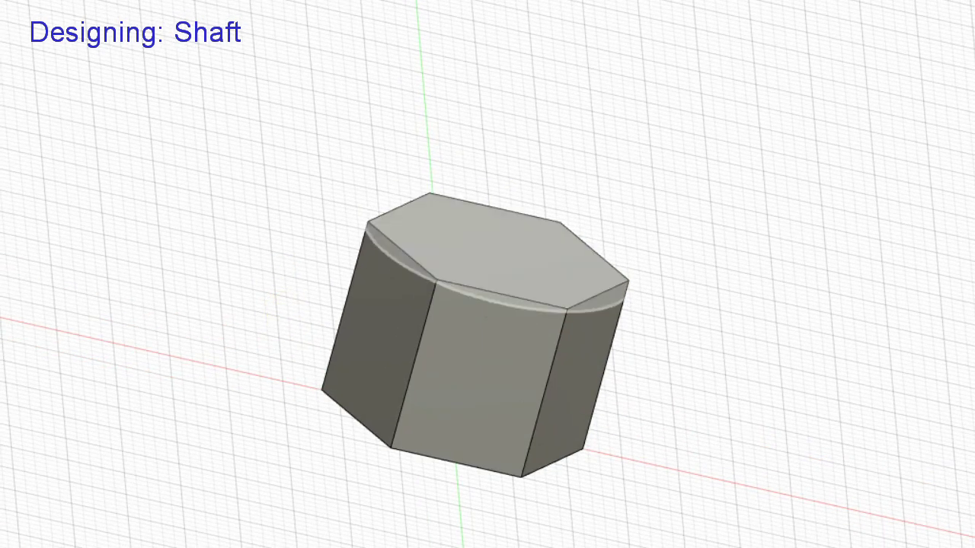
double_click(452, 264)
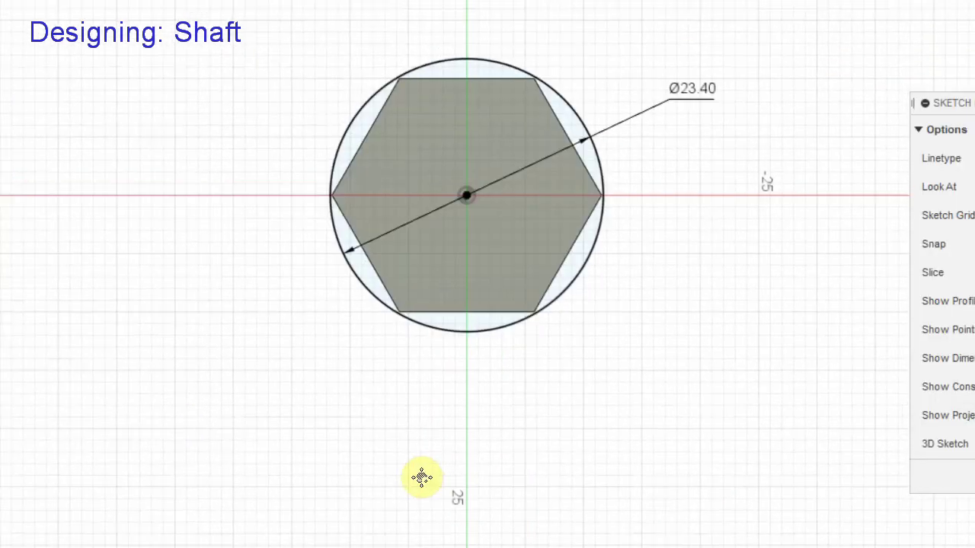
scroll(571, 366, up, 2)
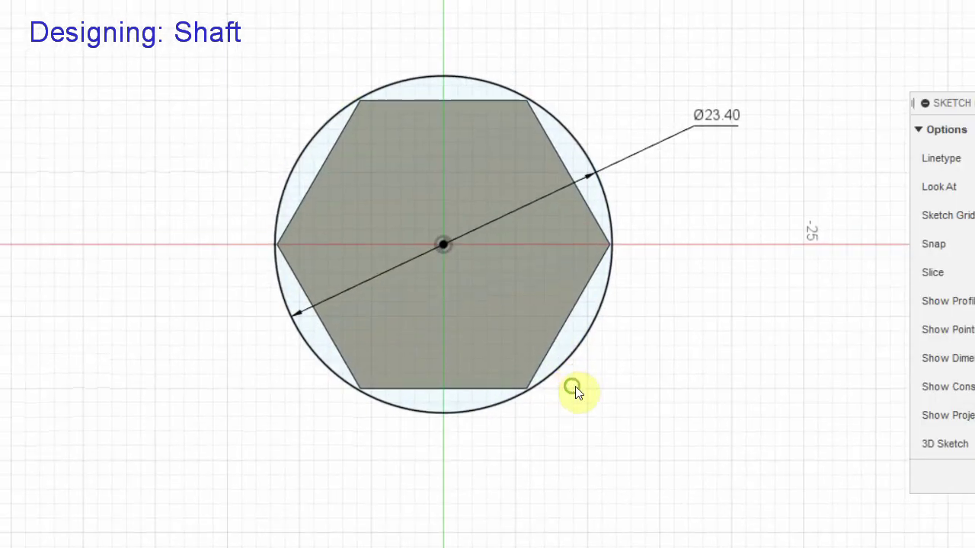
click(944, 3)
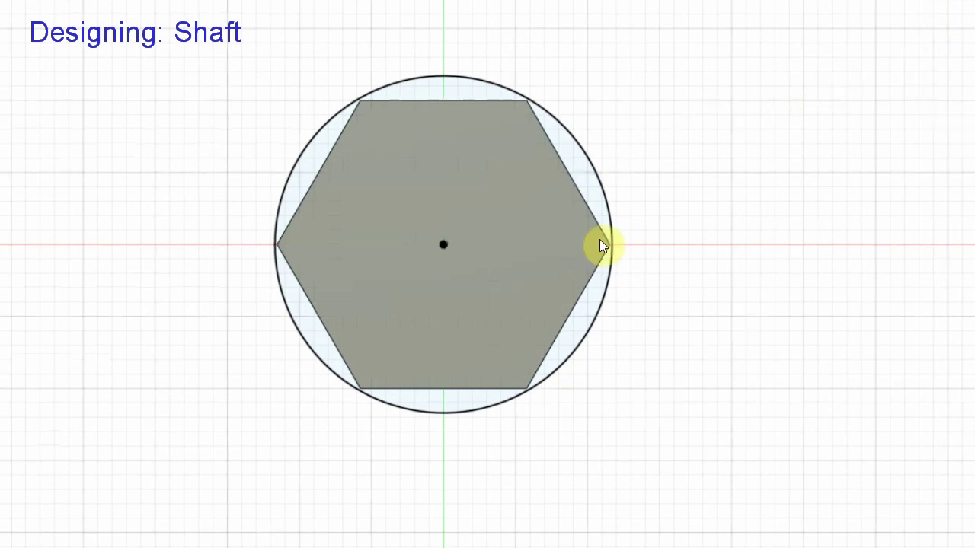
Orbit to inspect the round collar sitting on the hexagonal prism.
shift+middle_drag(196, 450, 249, 352)
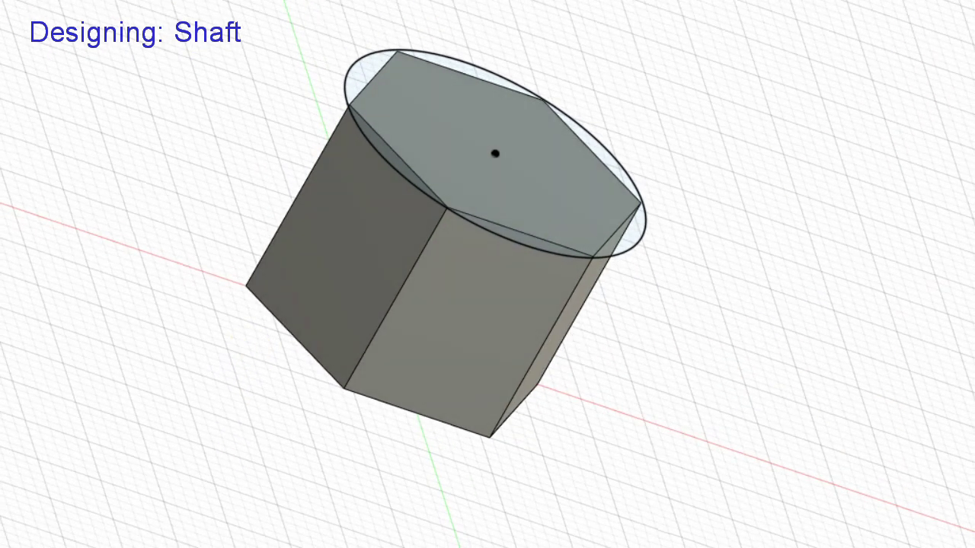
mouse_move(511, 366)
shift+middle_down()
mouse_move(544, 450)
mouse_move(533, 437)
mouse_move(544, 399)
mouse_move(559, 398)
mouse_move(576, 370)
shift+middle_up()
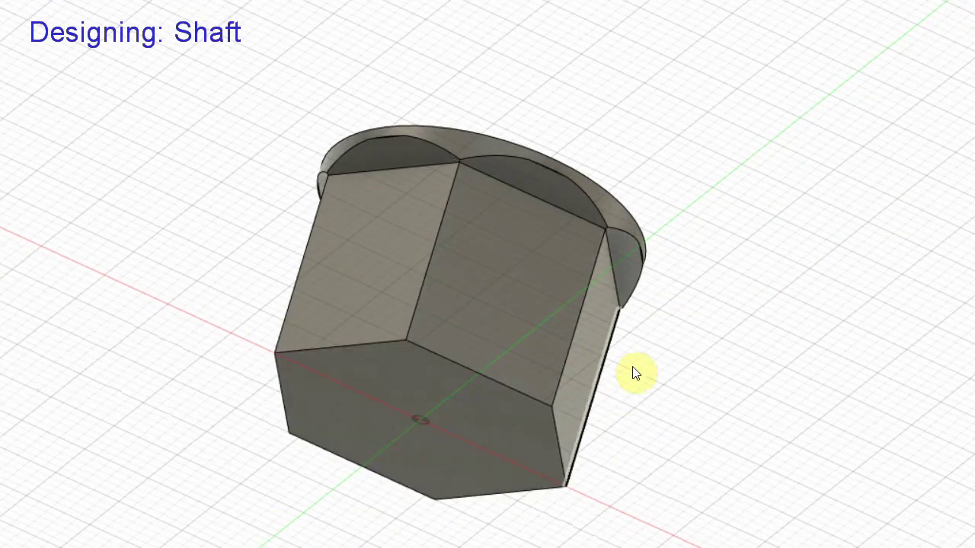
mouse_move(636, 373)
shift+middle_down()
mouse_move(274, 335)
mouse_move(361, 333)
mouse_move(422, 357)
shift+middle_up()
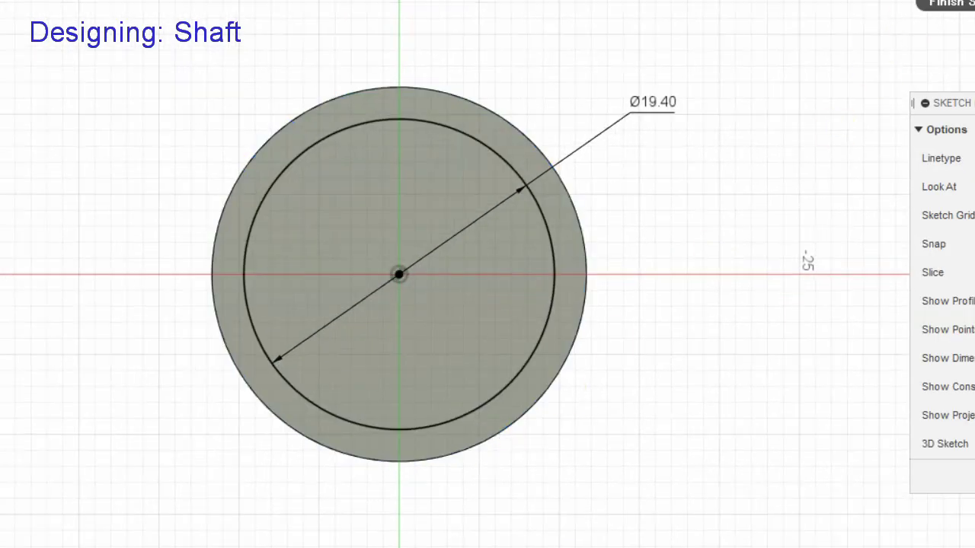
Orbit and zoom out to view the long Ø19.40 shaft rising from the collar.
shift+middle_drag(428, 391, 468, 303)
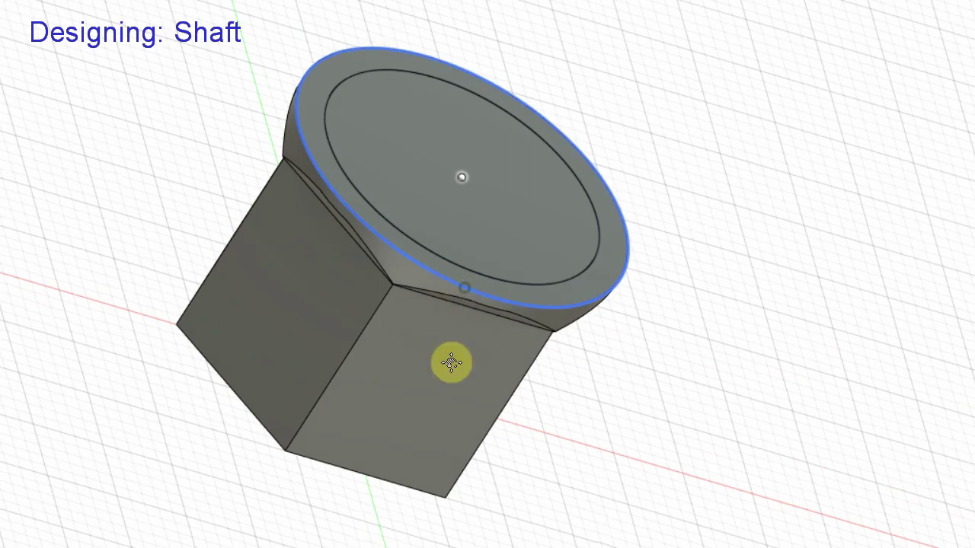
shift+middle_drag(451, 362, 455, 427)
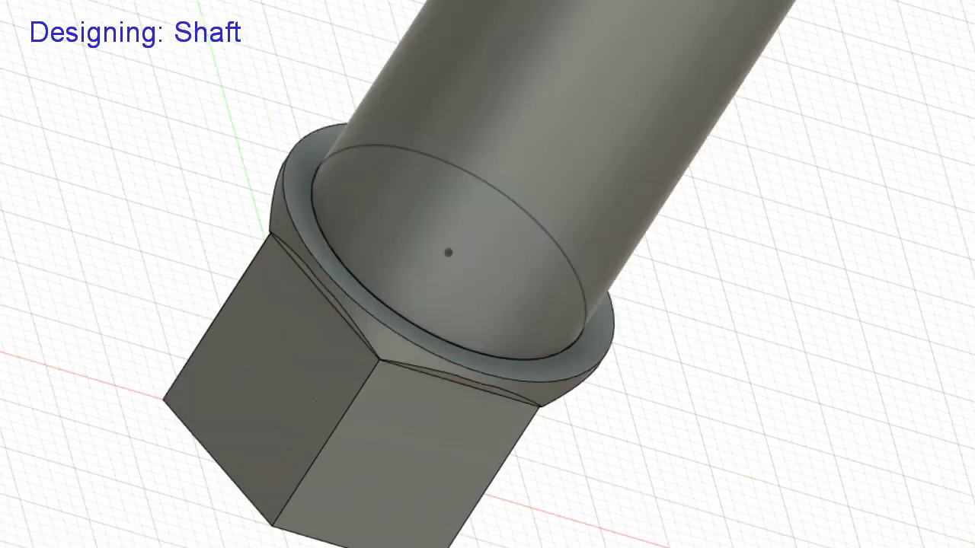
mouse_move(350, 374)
shift+middle_down()
mouse_move(495, 326)
mouse_move(533, 341)
mouse_move(509, 320)
shift+middle_up()
scroll(427, 358, down, 3)
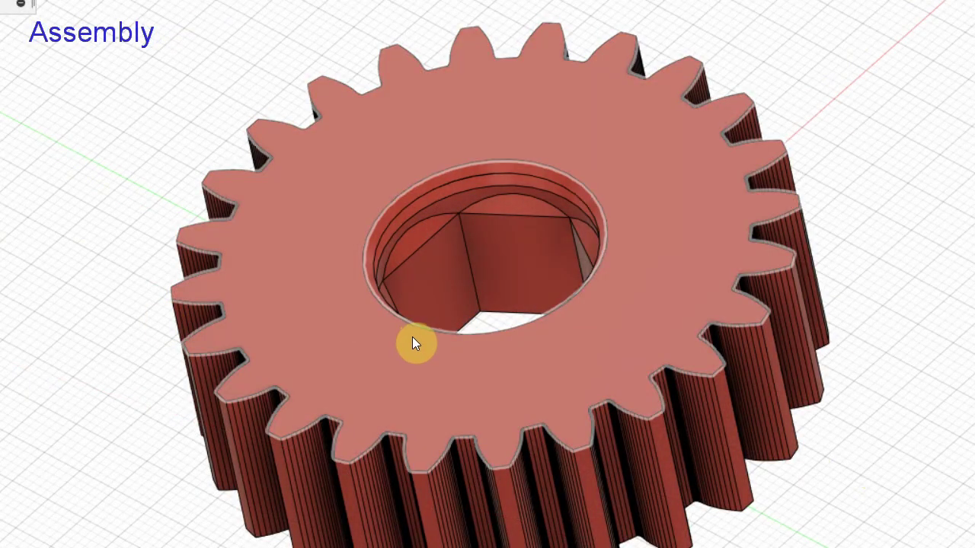
Inspect the sectioned gear and shaft to check the snap ring in its groove.
shift+middle_drag(429, 356, 404, 348)
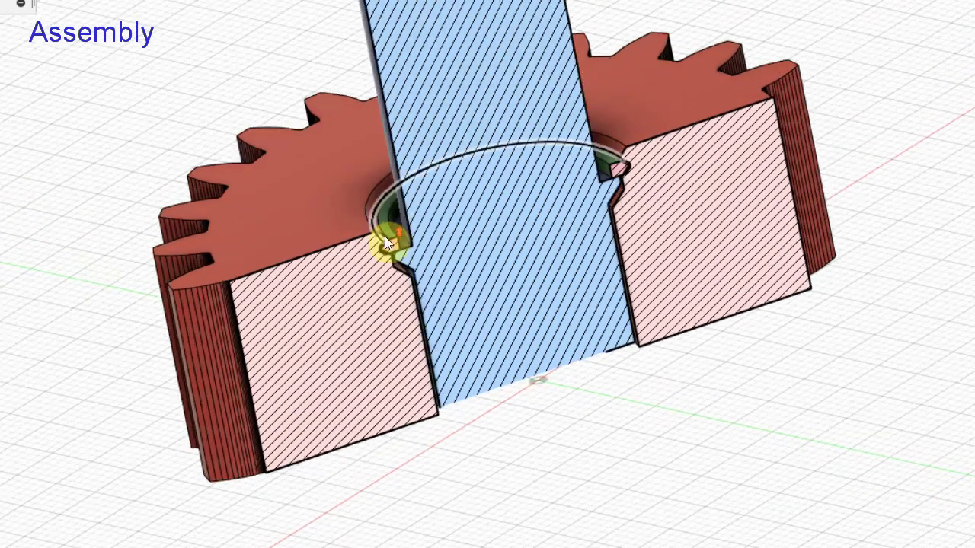
scroll(419, 275, up, 5)
mouse_move(645, 336)
middle_down()
mouse_move(657, 343)
mouse_move(667, 387)
mouse_move(829, 387)
middle_up()
middle_drag(750, 409, 731, 407)
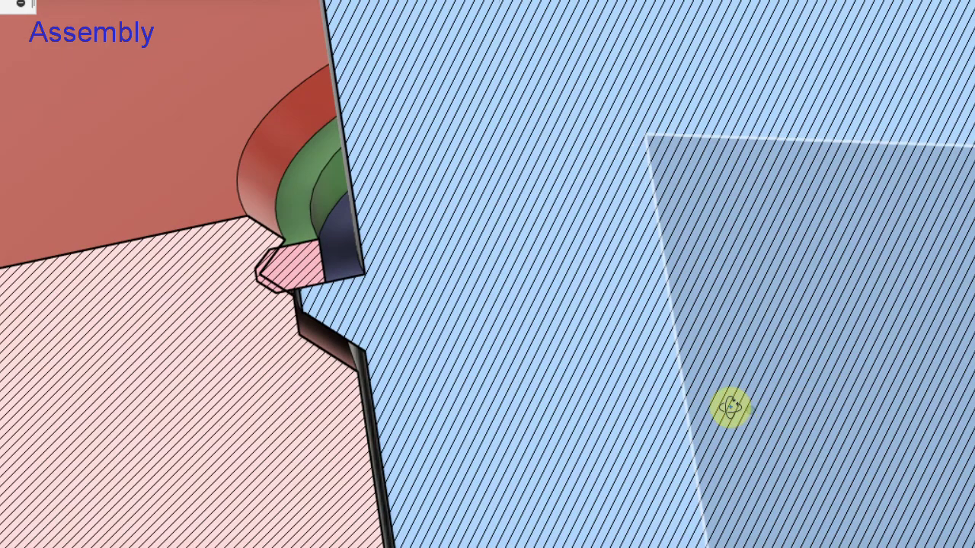
mouse_move(855, 355)
middle_down()
mouse_move(621, 392)
mouse_move(681, 405)
mouse_move(681, 424)
mouse_move(483, 422)
mouse_move(495, 380)
mouse_move(576, 393)
mouse_move(616, 387)
middle_up()
Orbit and zoom out to show the whole shaft, gear and snap ring assembly.
mouse_move(495, 435)
shift+middle_down()
mouse_move(521, 427)
mouse_move(540, 446)
shift+middle_up()
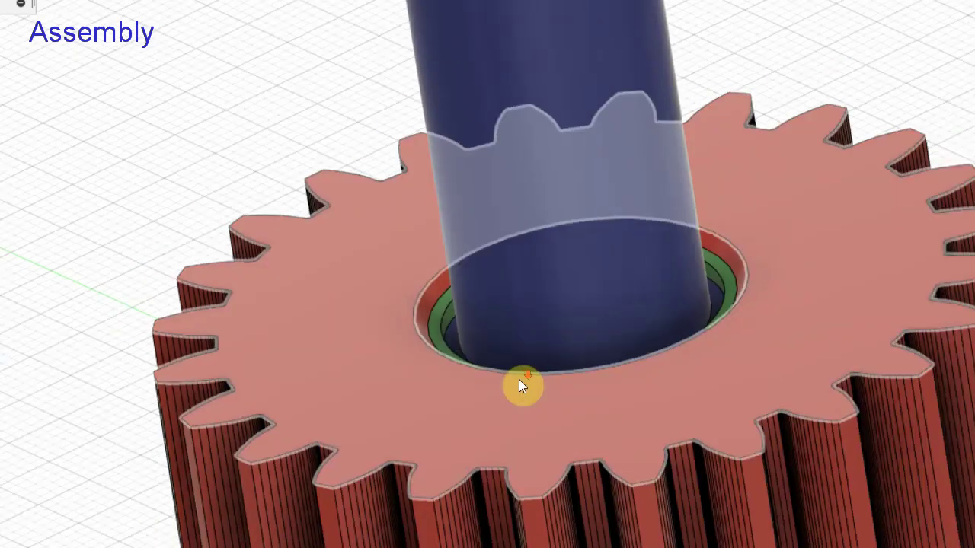
mouse_move(522, 385)
shift+middle_down()
mouse_move(599, 383)
mouse_move(572, 320)
mouse_move(583, 346)
mouse_move(618, 370)
shift+middle_up()
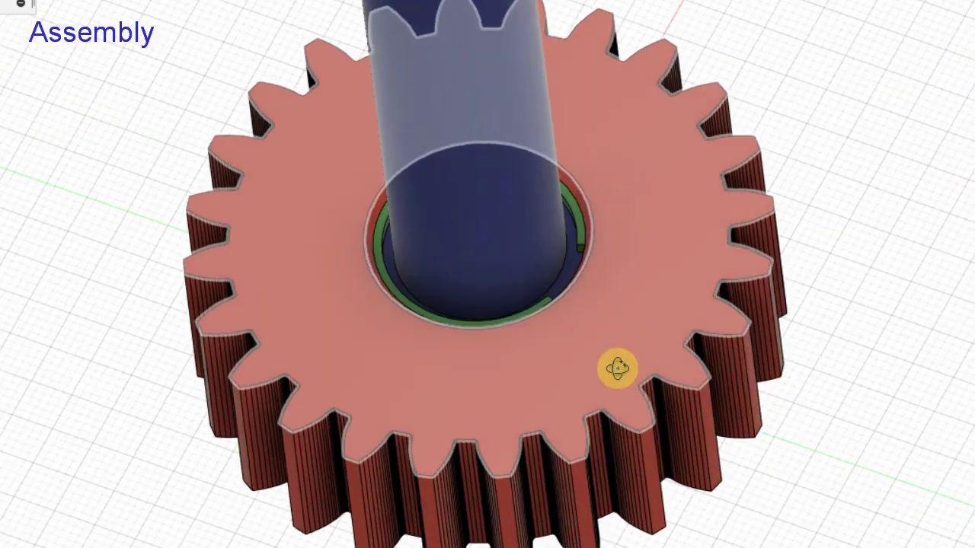
mouse_move(770, 454)
shift+middle_down()
mouse_move(804, 449)
mouse_move(788, 448)
shift+middle_up()
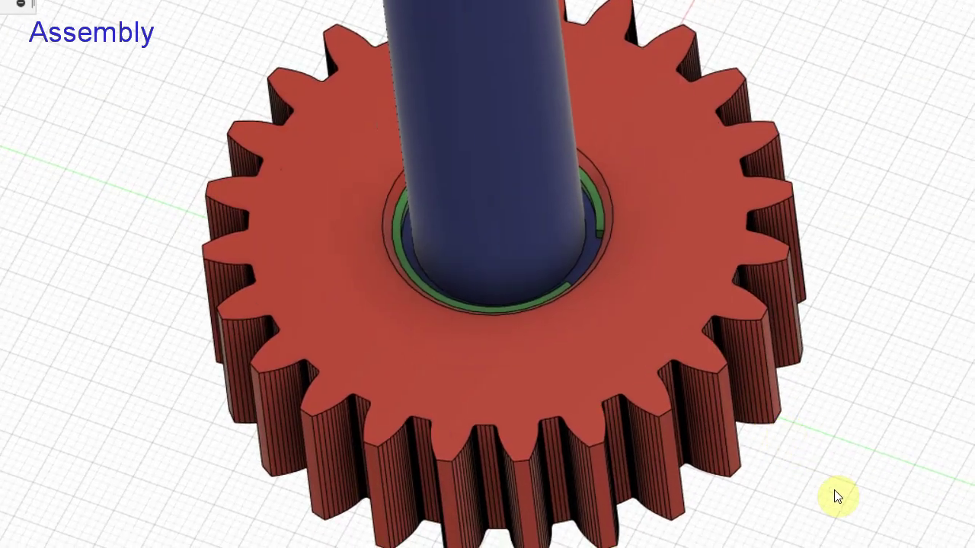
scroll(731, 394, down, 5)
scroll(720, 391, down, 3)
mouse_move(720, 391)
shift+middle_down()
mouse_move(637, 426)
mouse_move(814, 382)
shift+middle_up()
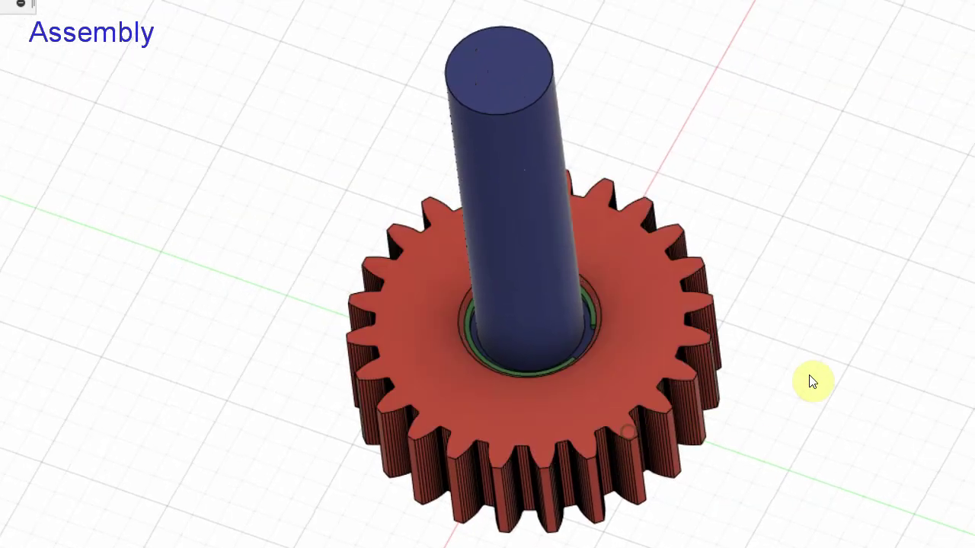